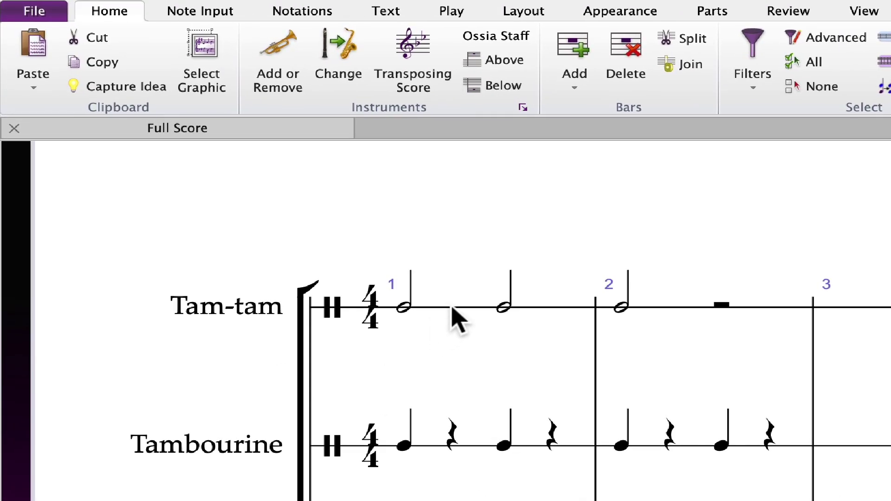
Select bar 1 of the Tam-tam staff in the percussion score
click(452, 306)
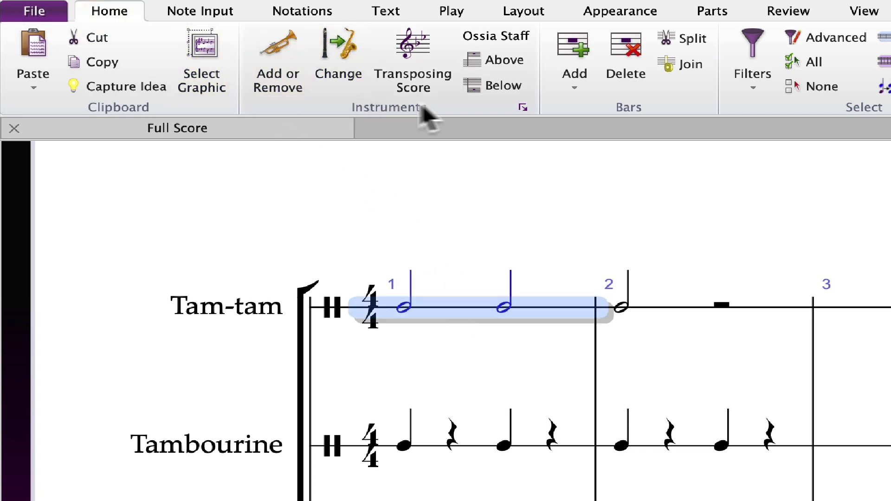
Open the Tam-tam's instrument definition for editing, accepting the warning that it's already used in the score
click(523, 108)
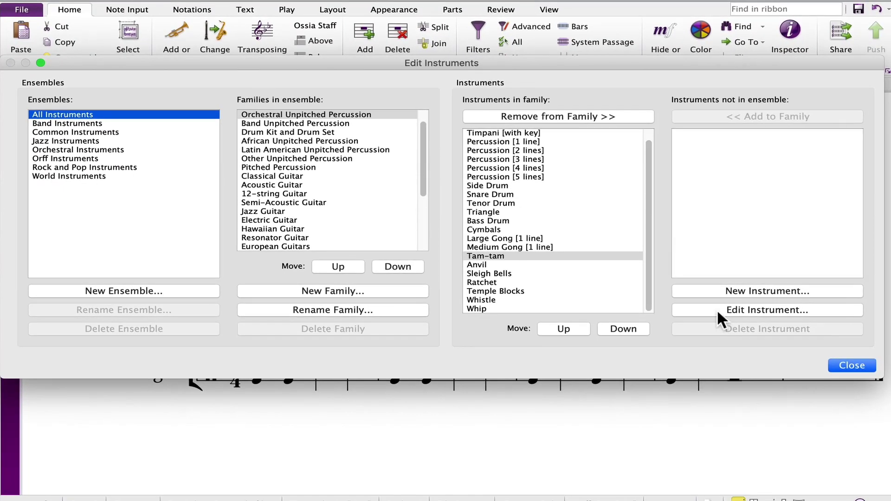
click(717, 310)
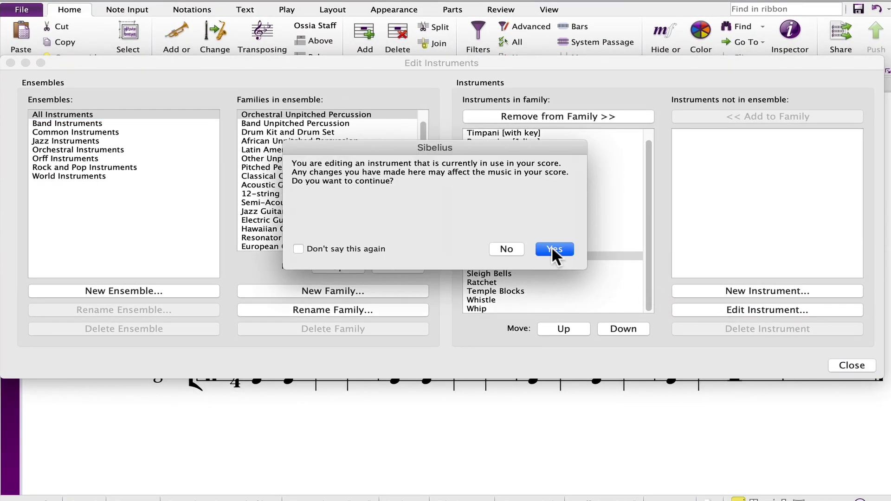
click(554, 250)
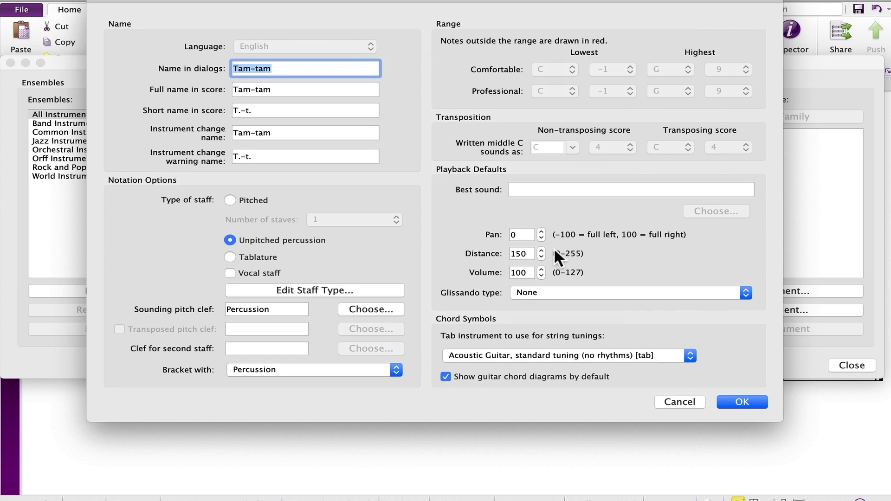
Review drum map notes 1 and 2 in the Tam-tam's Percussion staff type, then accept it
click(290, 289)
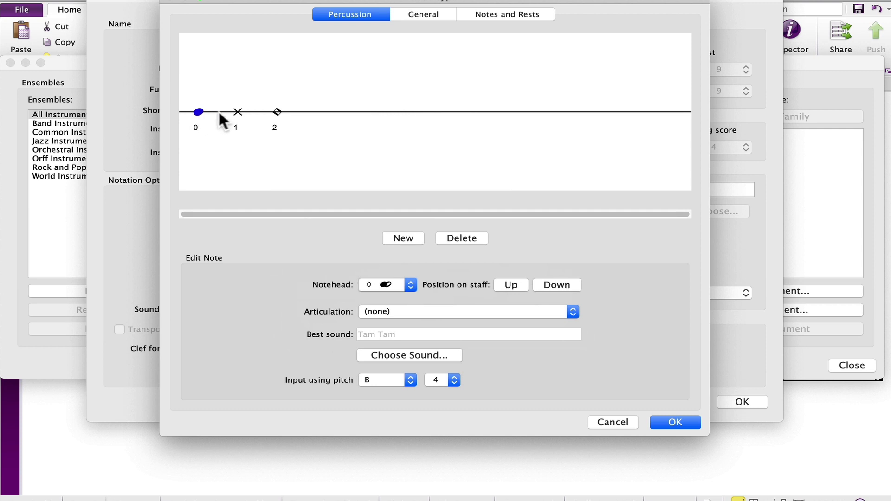
click(237, 111)
click(277, 111)
click(665, 420)
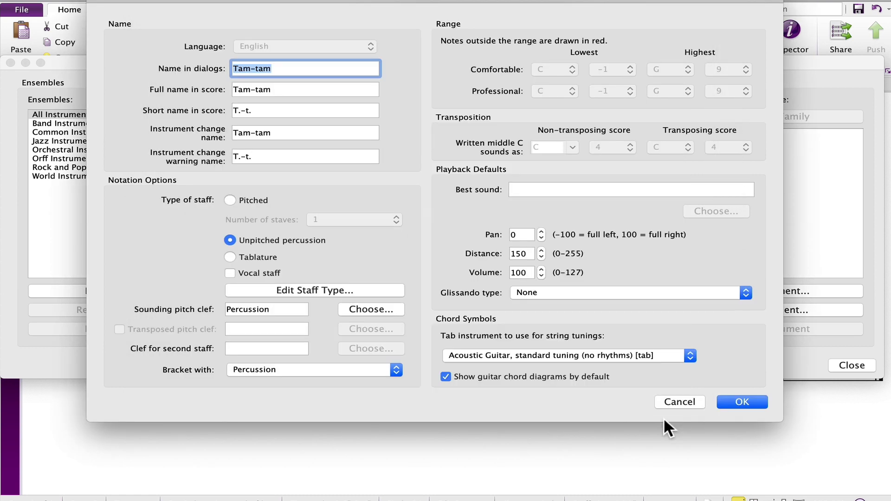
Close the instrument dialogs and select the Tam-tam staff from bar 1 to the end
click(734, 402)
click(845, 364)
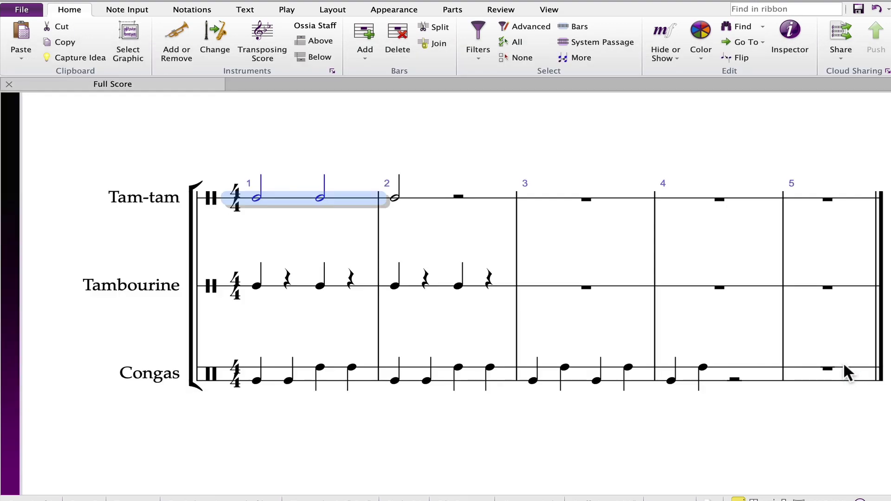
click(268, 233)
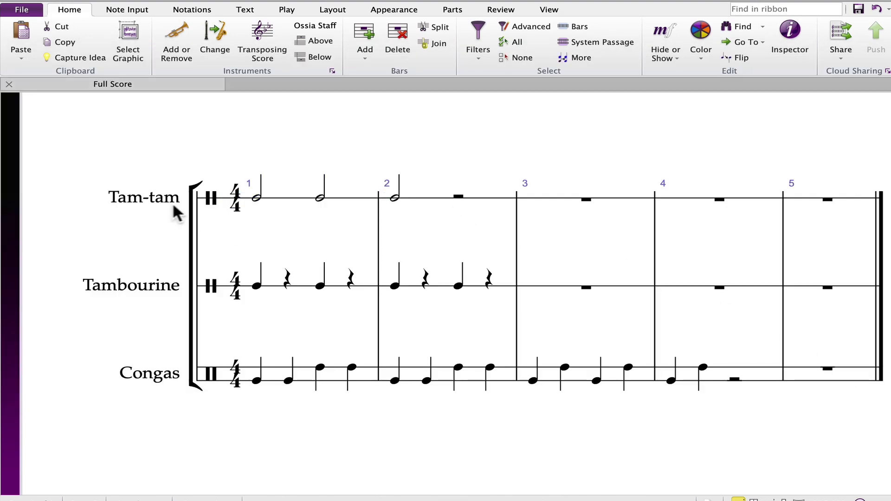
click(291, 196)
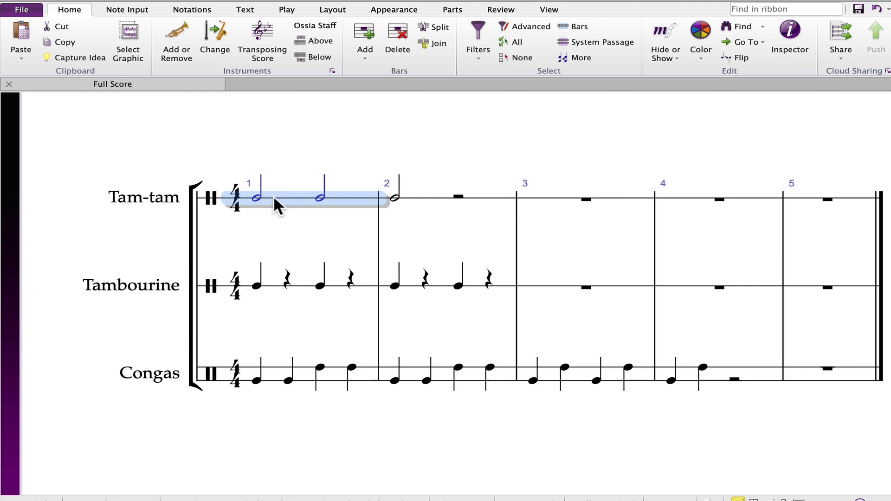
key(ctrl+shift+End)
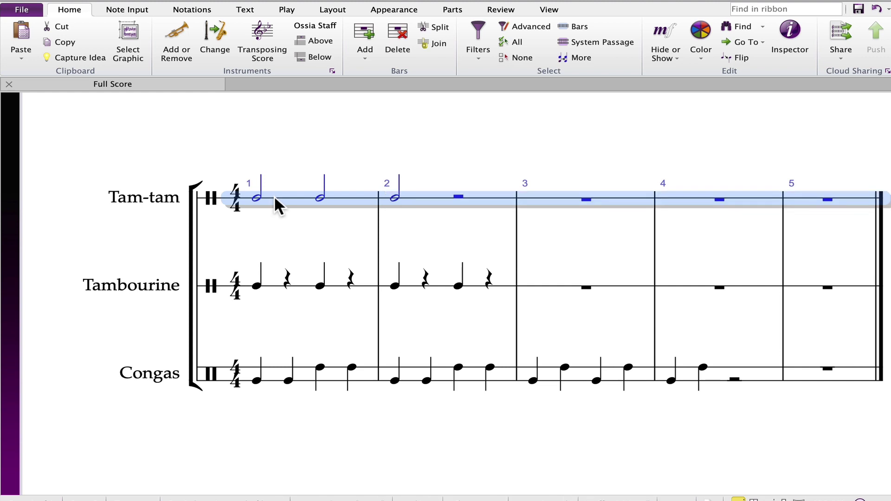
Change the selected Tam-tam notes to Cross noteheads
click(184, 15)
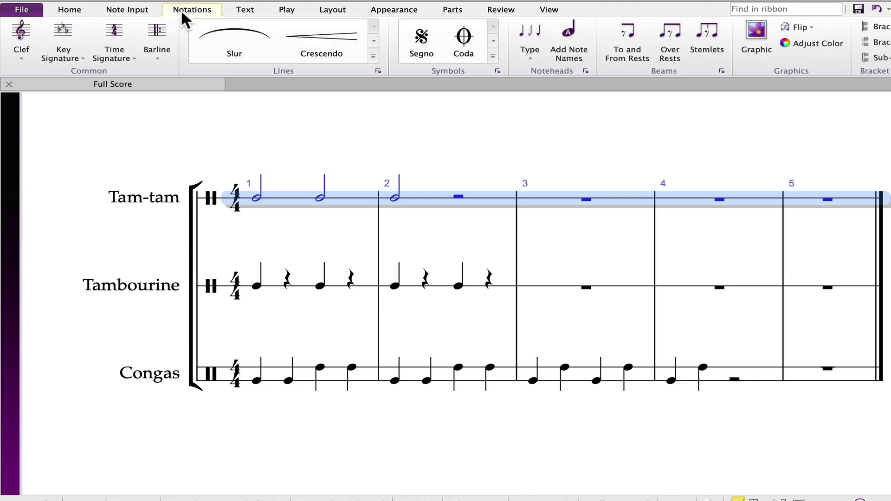
click(528, 52)
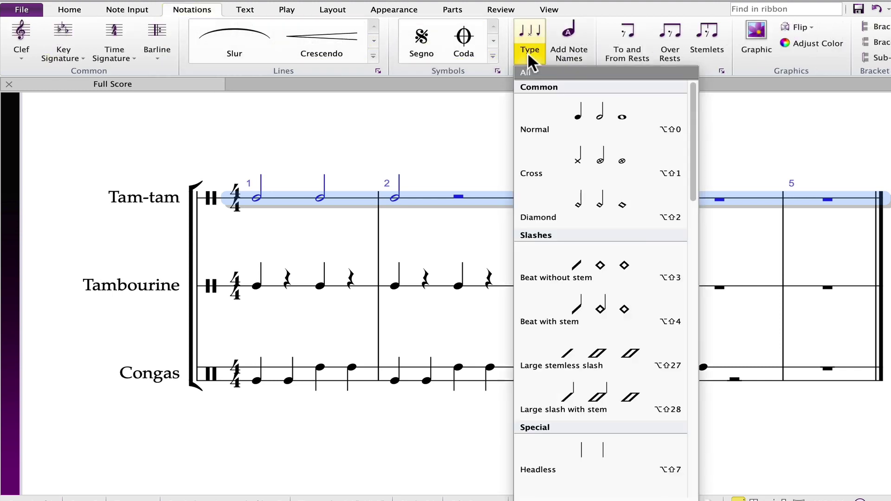
click(576, 158)
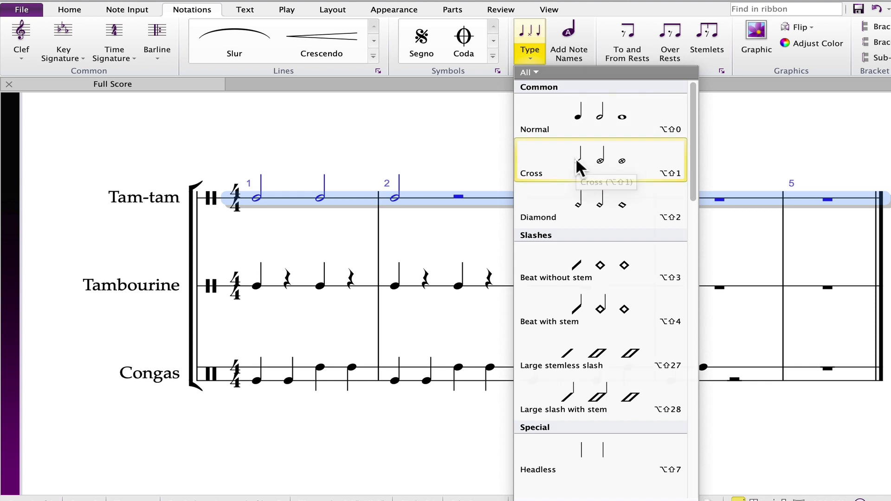
Play back from bar 1 of the Tam-tam staff to hear the cross noteheads, then stop
key(Escape)
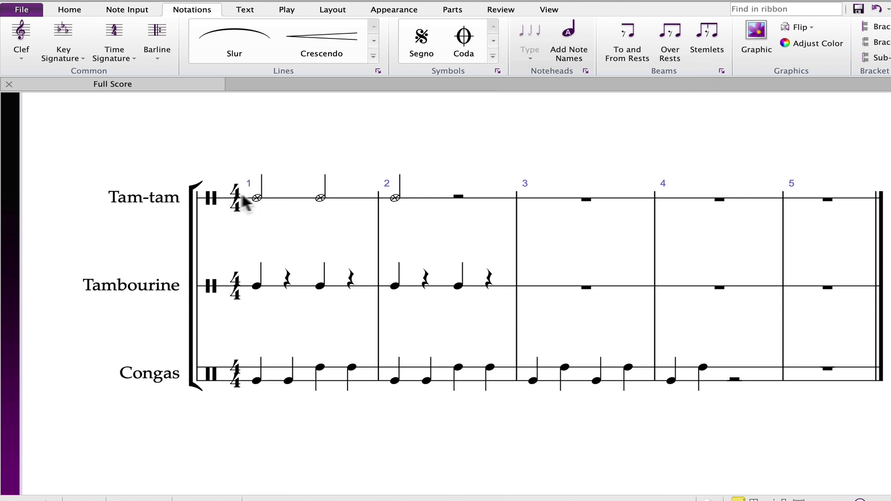
click(285, 203)
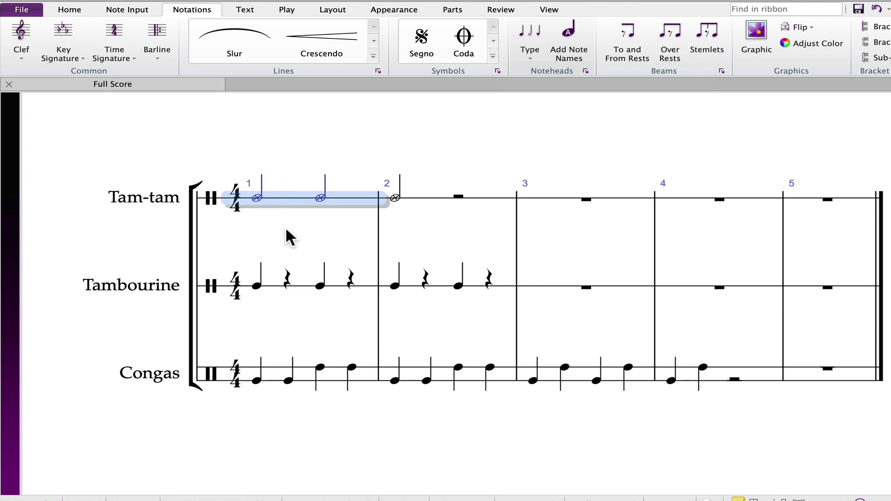
key(p)
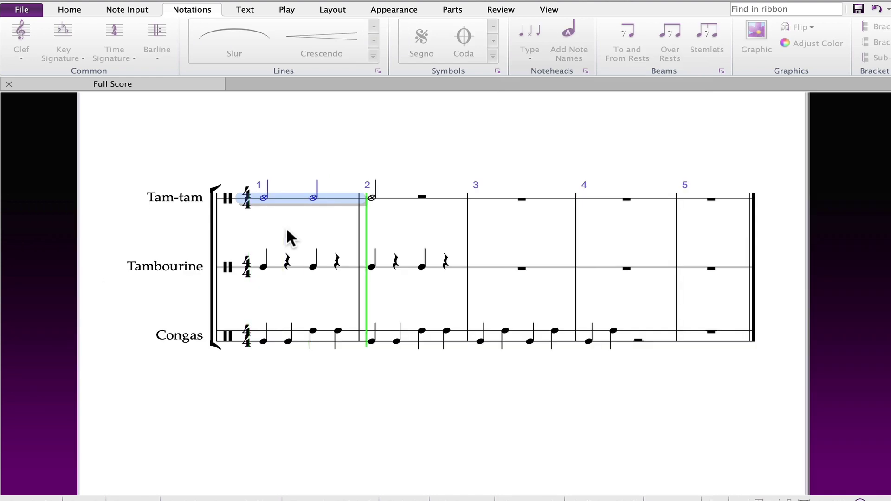
key(Escape)
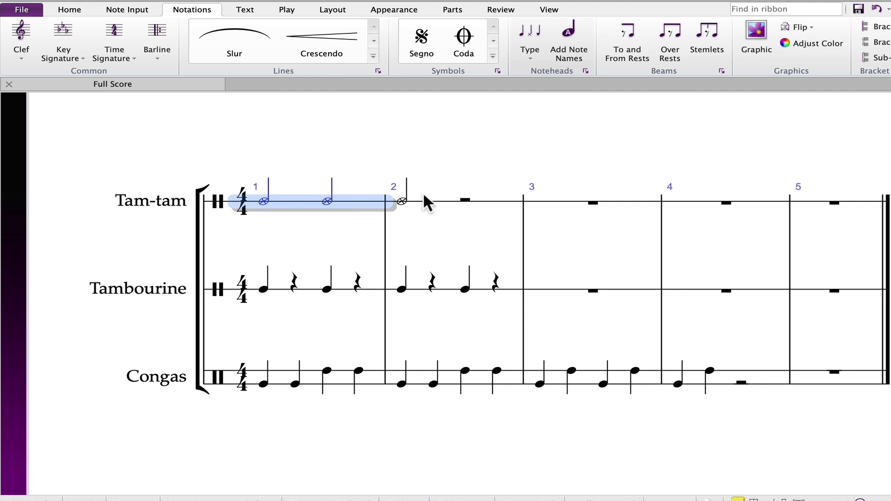
Give the whole Tam-tam staff Arrow down percussion noteheads and start playback
double_click(304, 205)
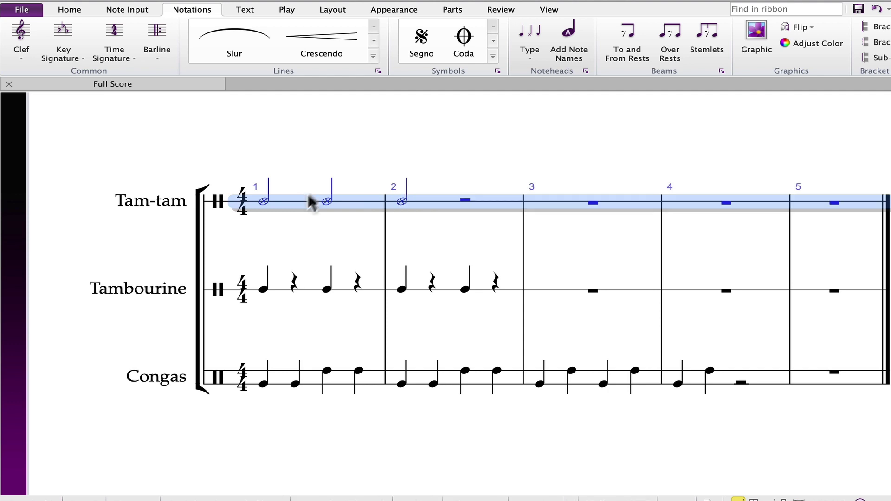
click(531, 51)
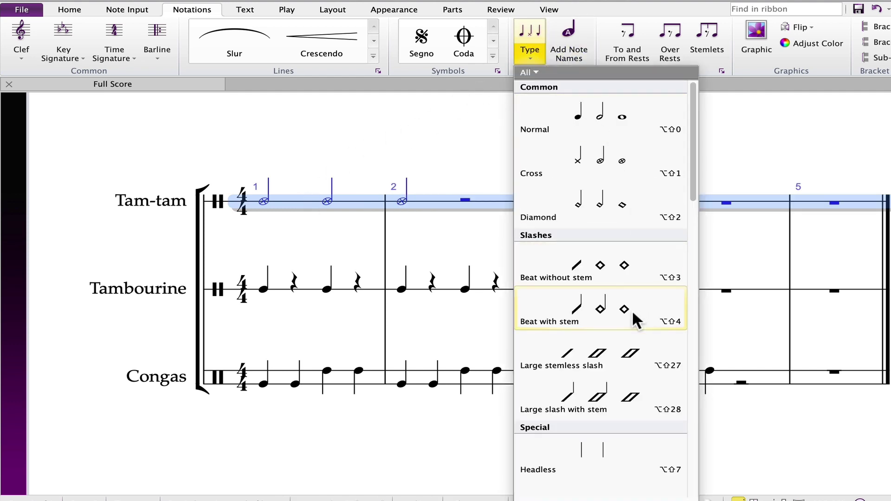
scroll(631, 310, down, 7)
scroll(633, 312, down, 3)
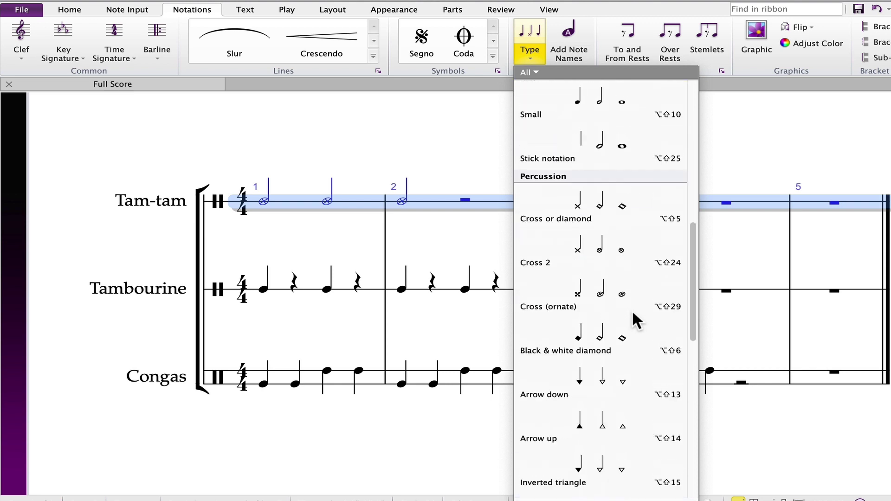
click(589, 382)
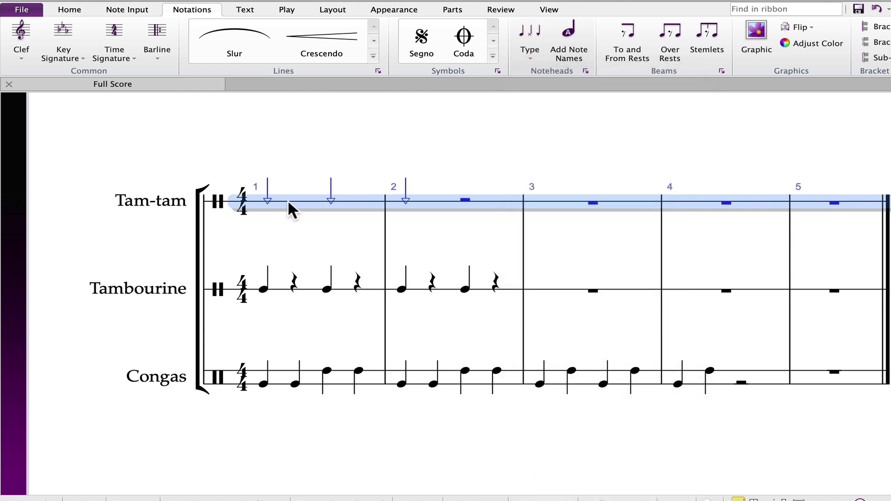
key(p)
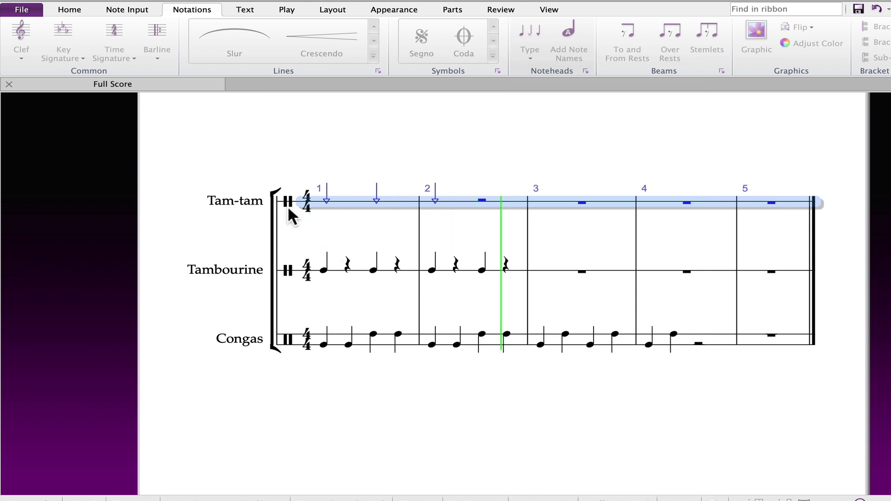
Stop playback, revert the Tam-tam notes to cross noteheads, and deselect them
key(Escape)
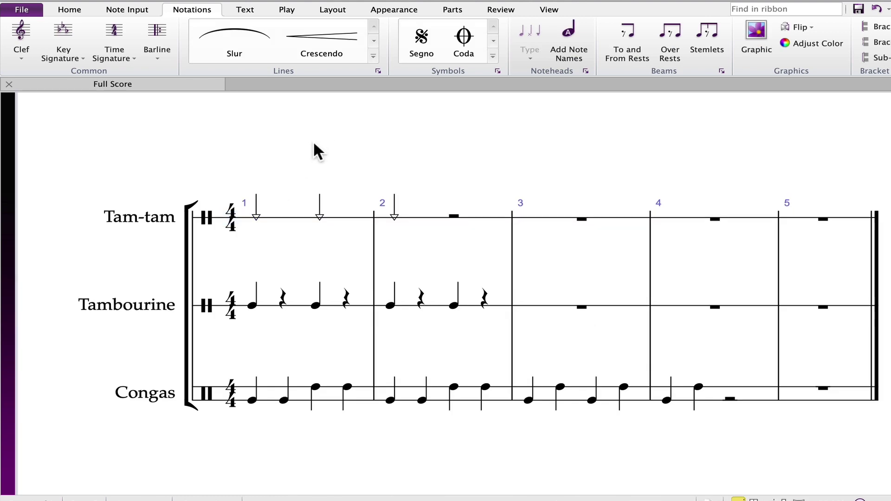
key(shift+alt+5)
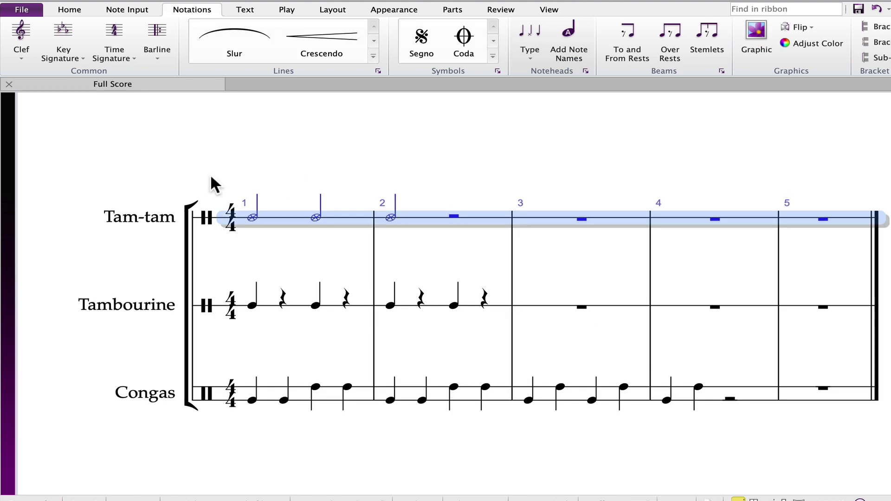
click(197, 138)
drag(177, 140, 182, 113)
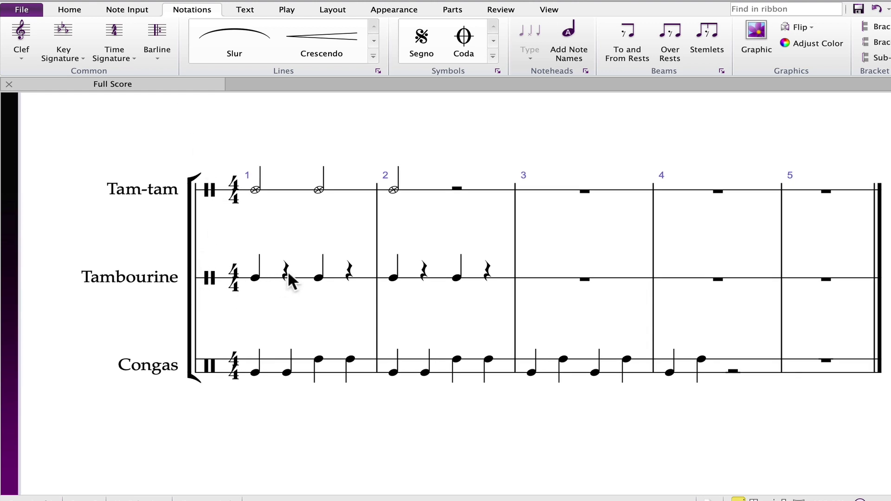
Open the Tambourine's instrument definition for editing, accepting the used-instrument warning
click(306, 277)
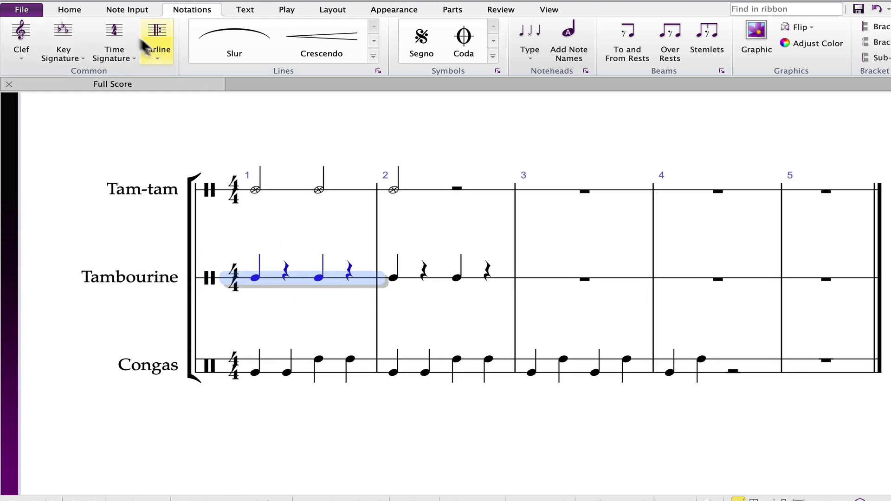
click(68, 14)
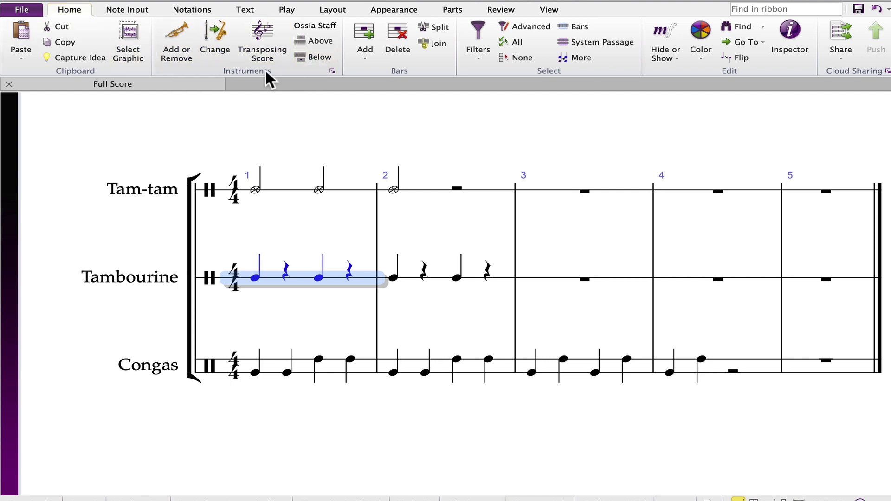
click(332, 70)
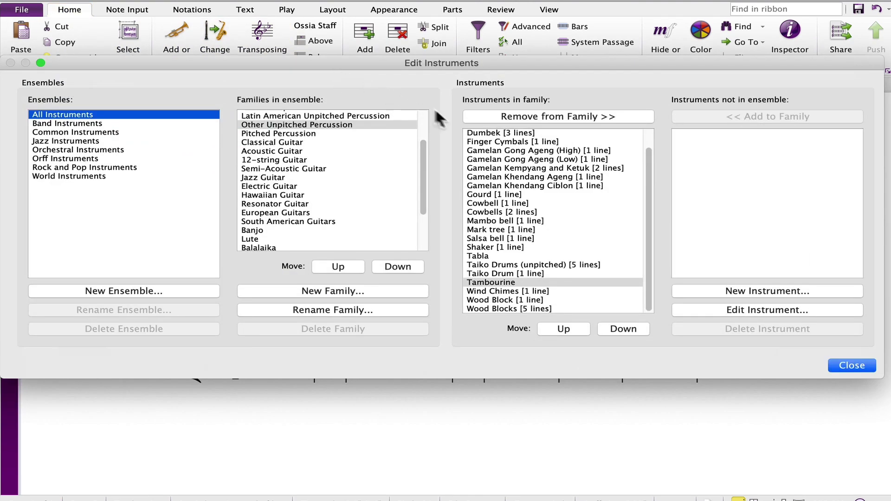
click(720, 308)
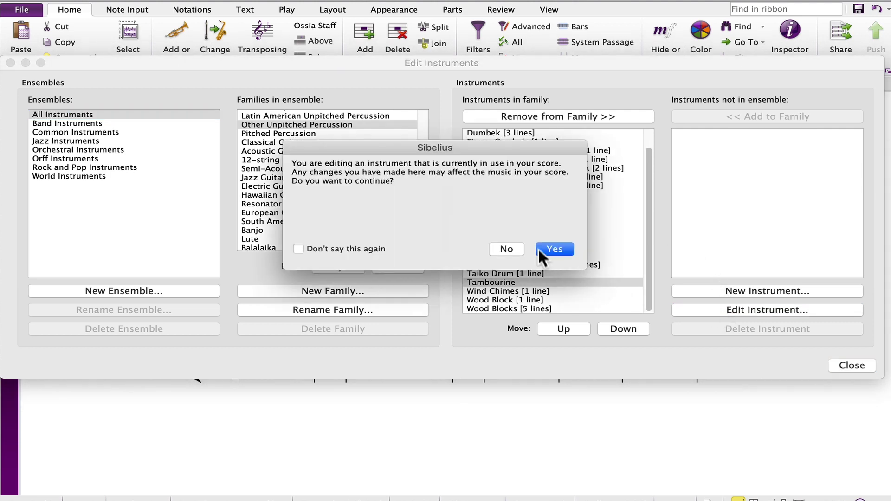
click(553, 250)
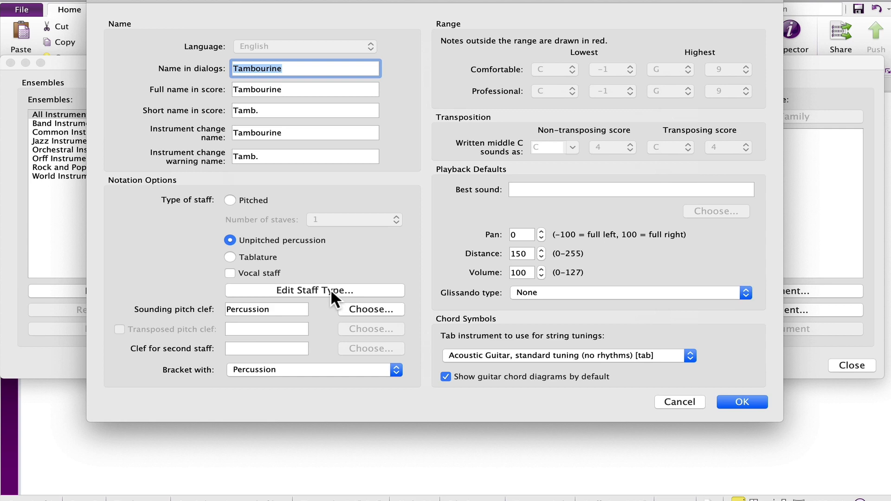
Review the Tambourine drum map's notehead types 0, 1 and 14, then accept both dialogs
click(331, 289)
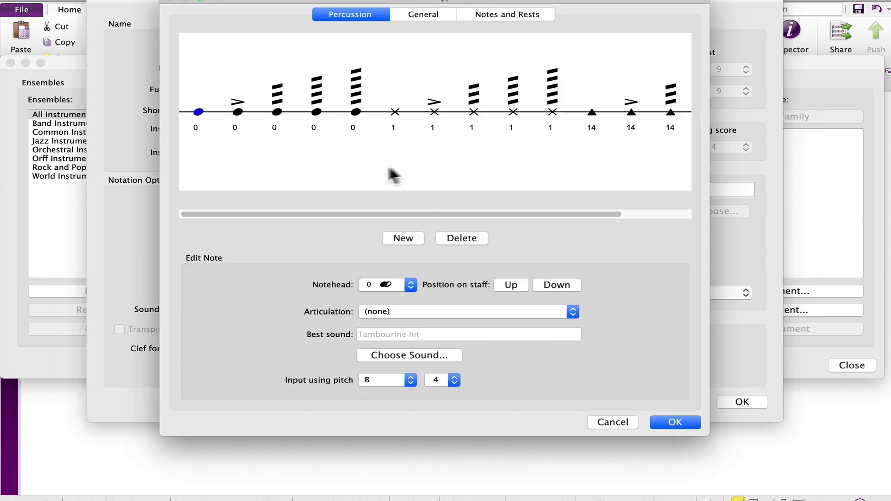
drag(325, 212, 291, 215)
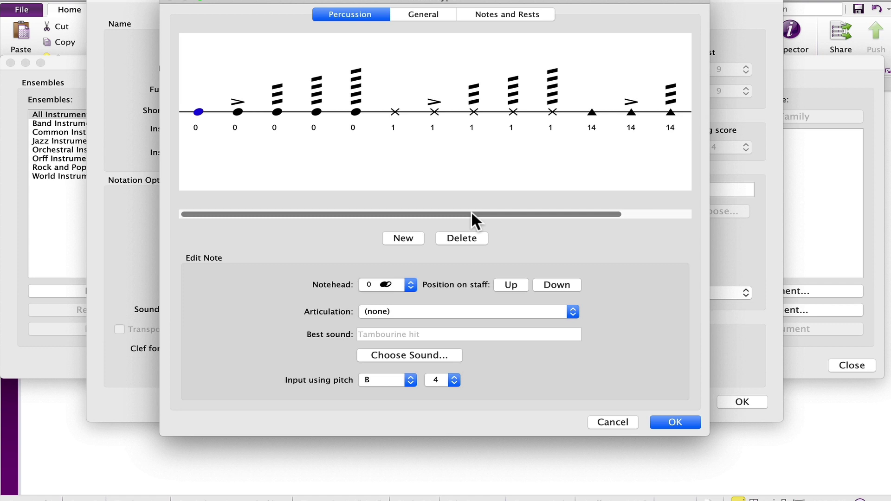
drag(472, 215, 603, 213)
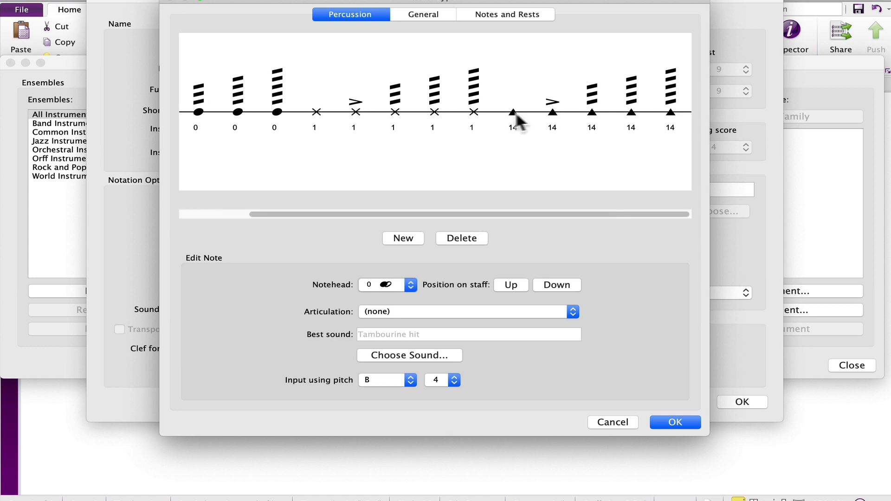
drag(540, 215, 397, 216)
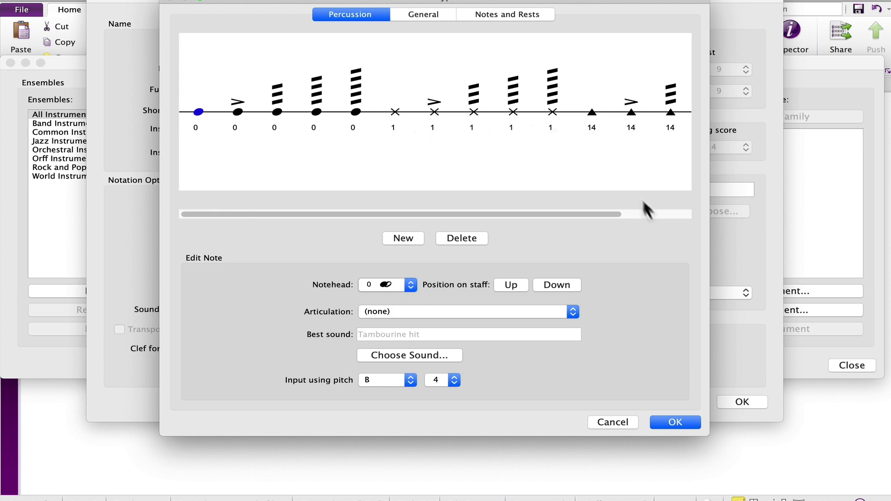
click(668, 422)
click(731, 402)
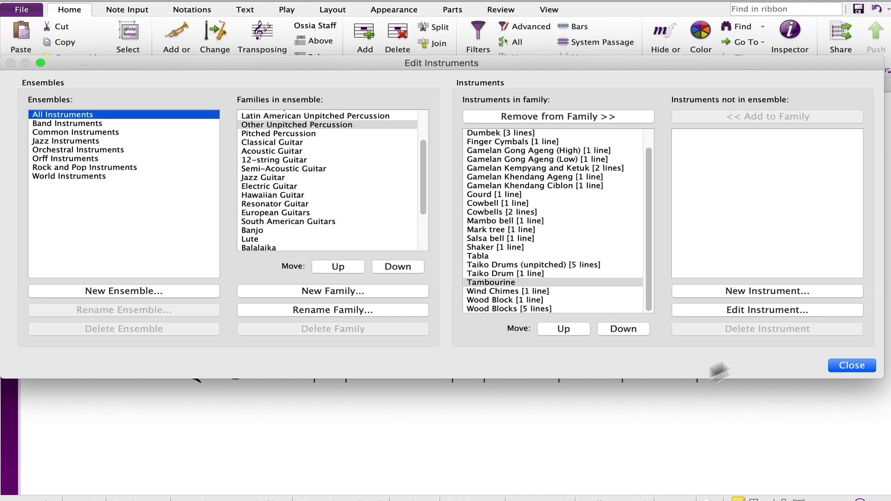
Return to the score and open the Congas [2 lines] percussion staff type settings
click(838, 367)
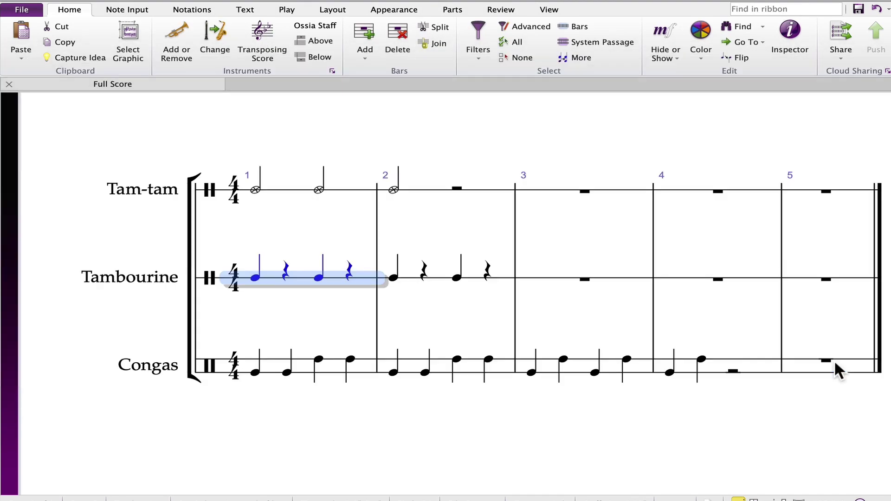
click(279, 366)
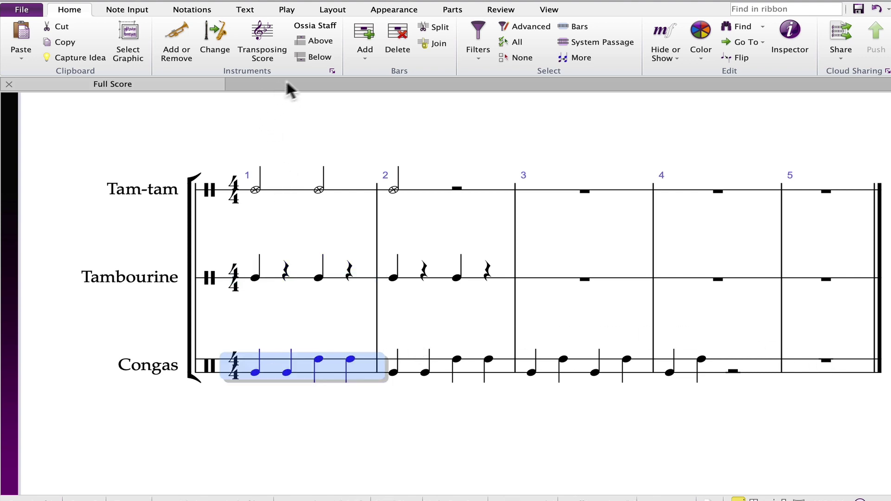
click(331, 70)
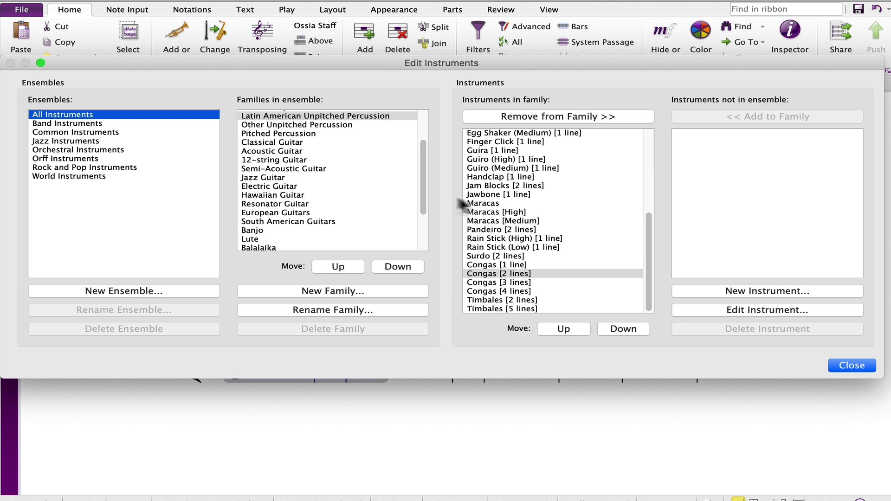
click(714, 308)
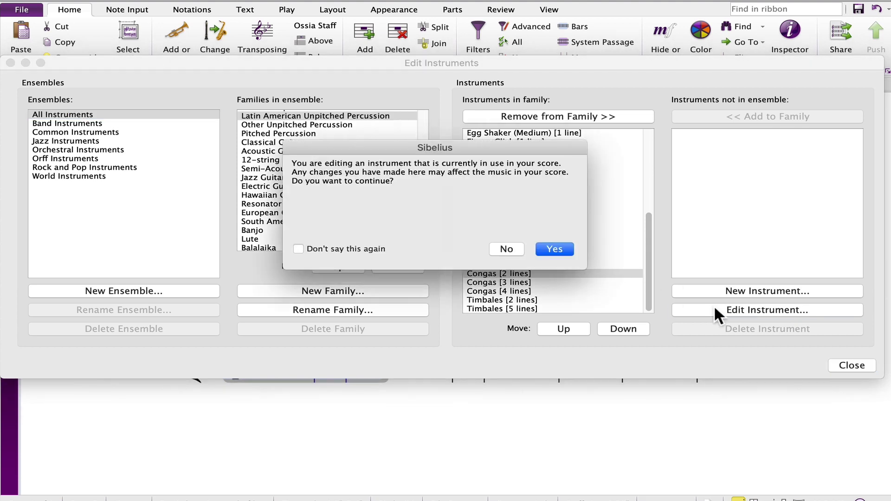
click(560, 250)
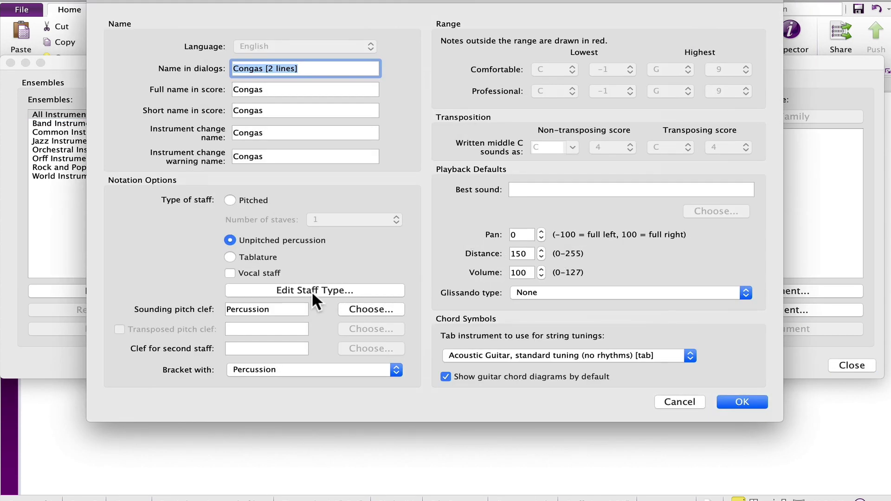
click(312, 291)
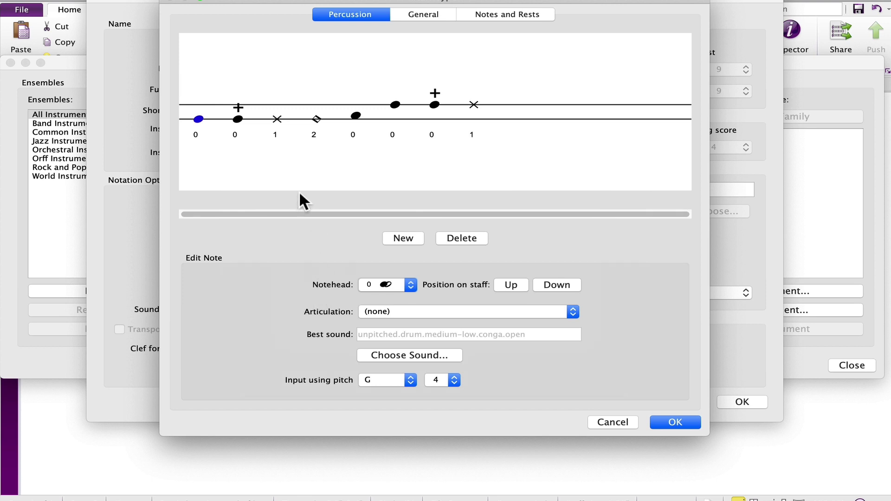
Inspect the Congas drum-map entries with plus articulation, cross notehead and diamond notehead
click(238, 118)
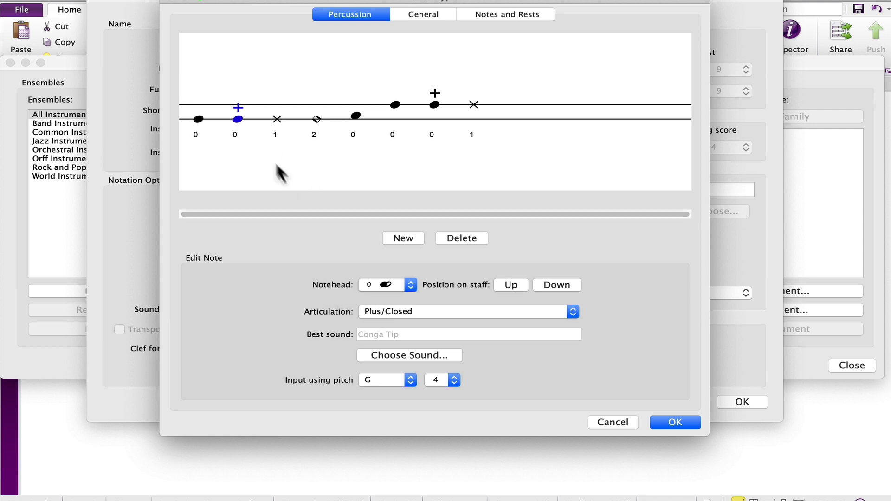
click(276, 120)
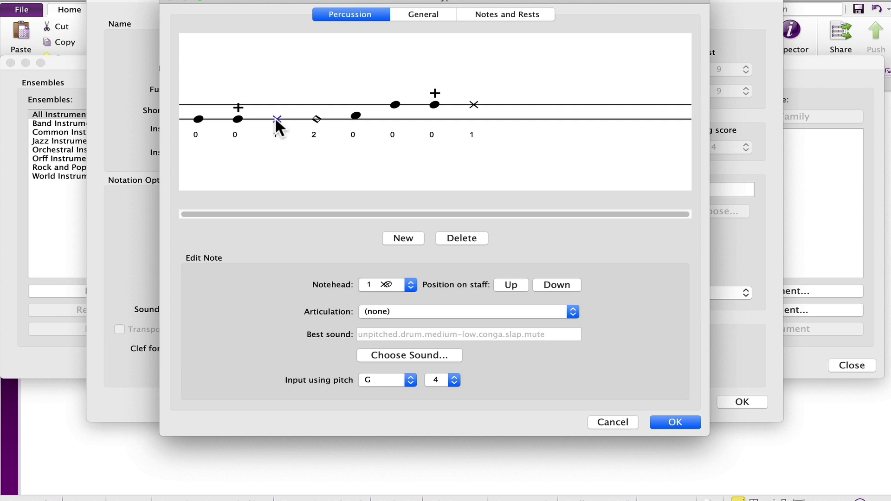
click(316, 119)
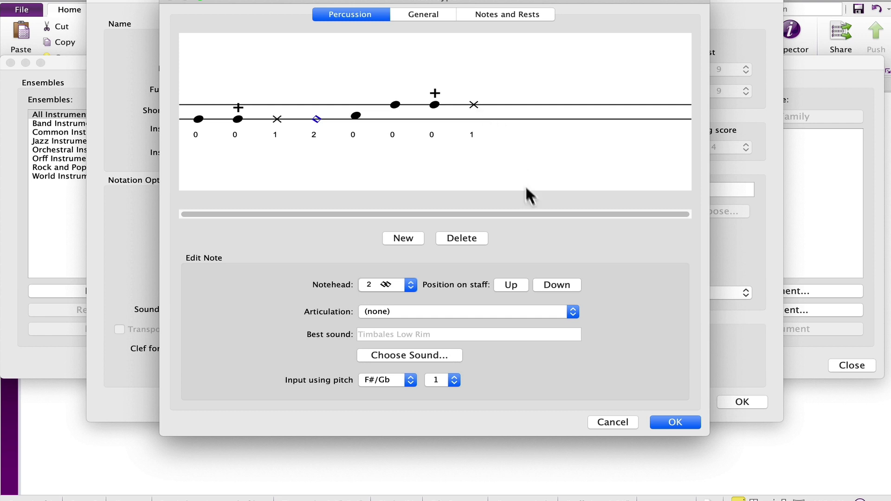
Close the Congas dialogs and turn the second Conga note in bar 1 into a cross notehead
click(674, 422)
click(738, 455)
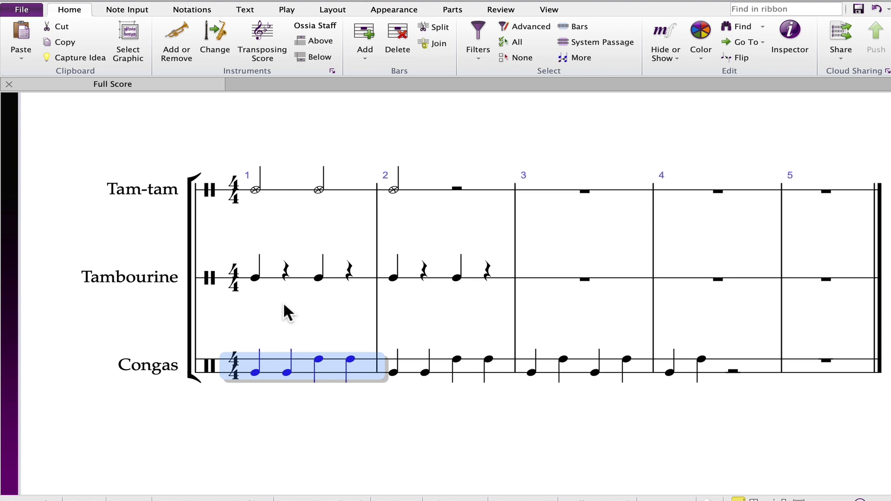
key(Escape)
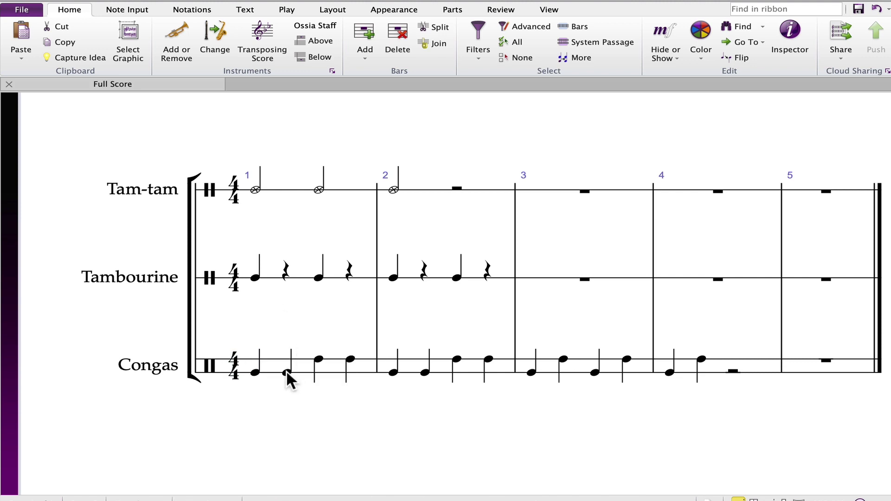
click(182, 11)
click(537, 50)
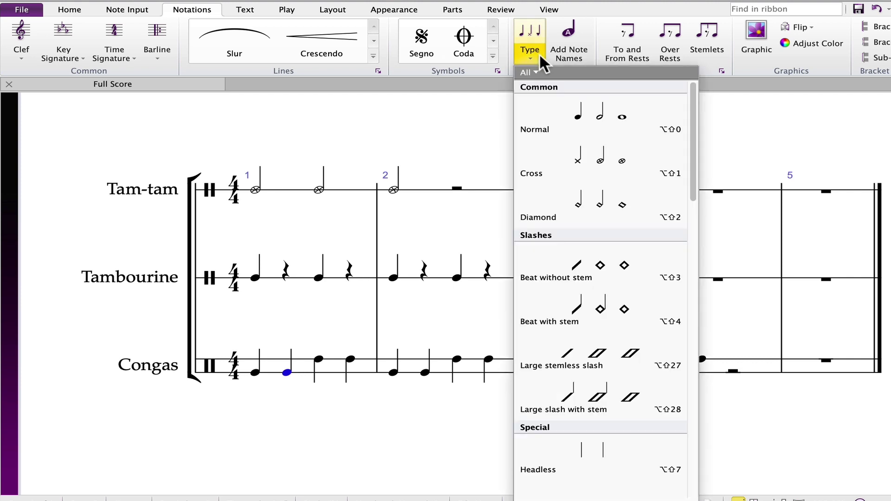
click(617, 155)
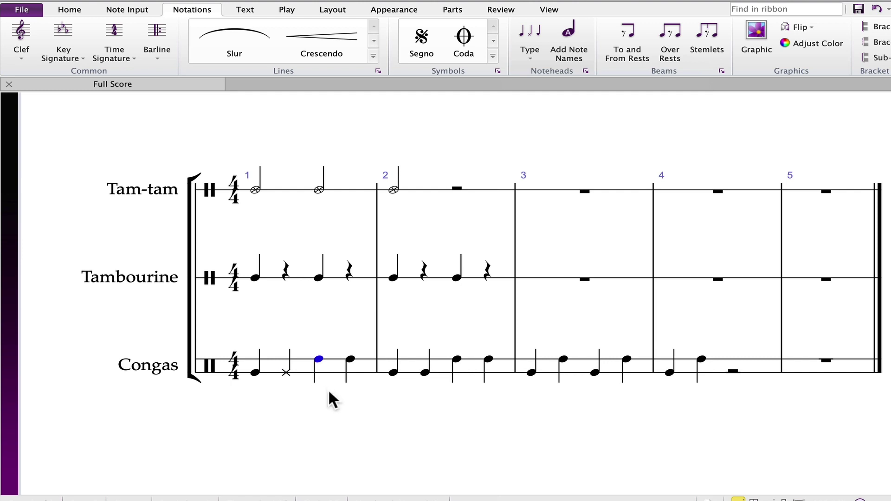
Add a plus articulation to the third Conga note, then reselect Congas bar 1
key(super+alt+k)
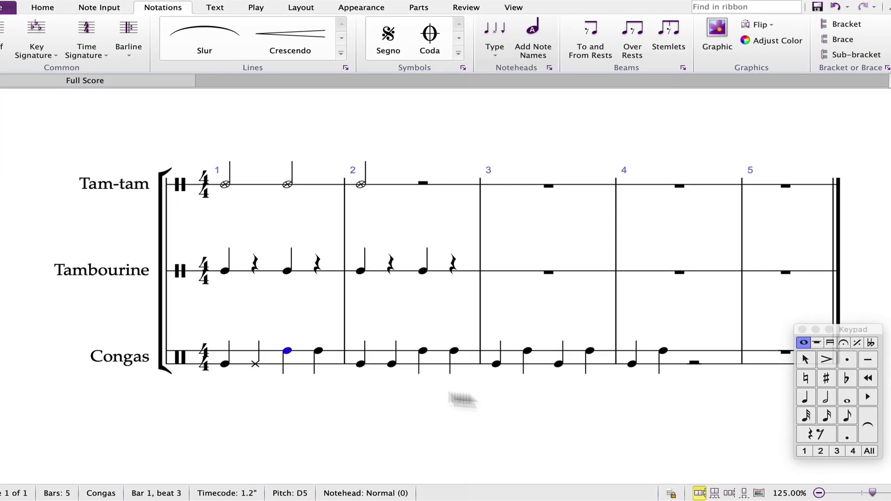
click(841, 343)
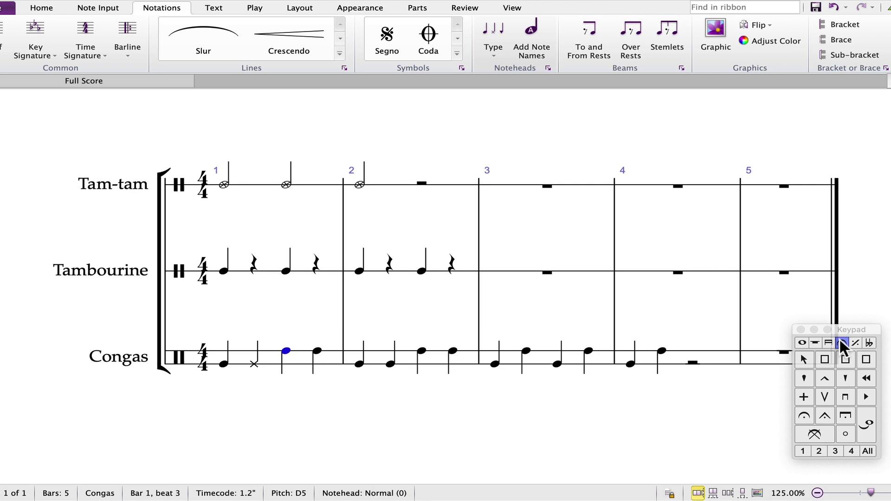
click(804, 397)
click(293, 431)
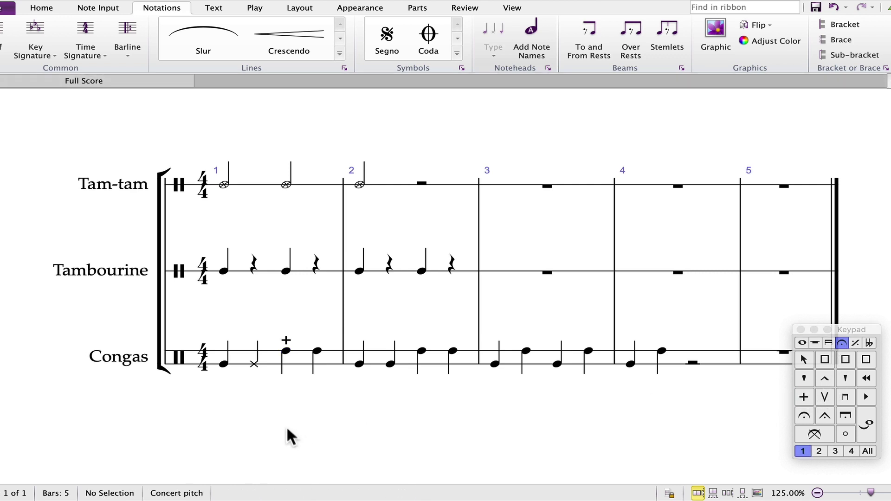
click(245, 357)
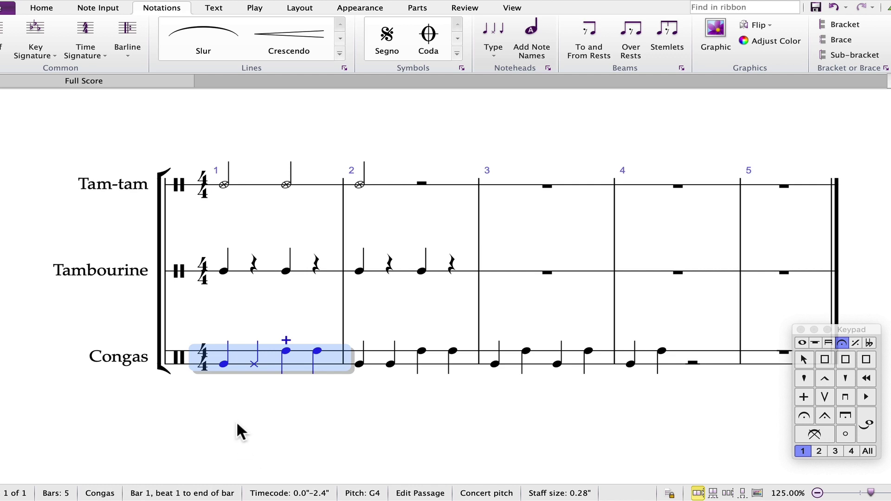
key(p)
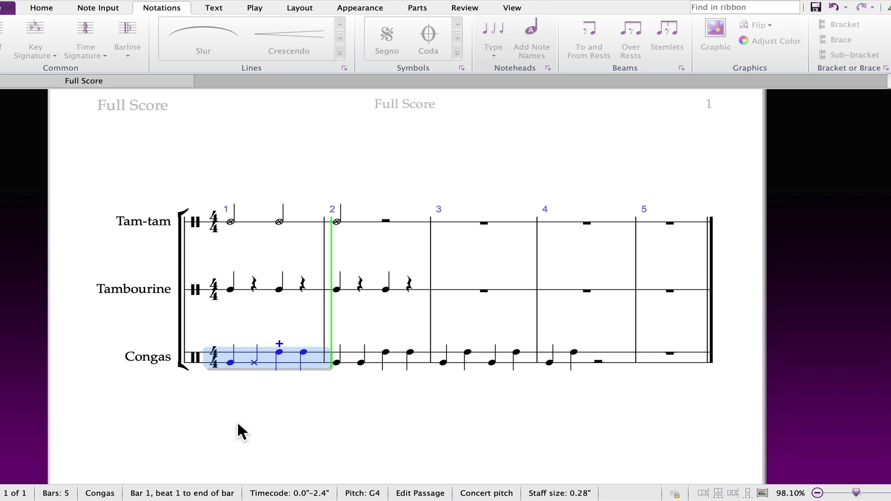
key(Escape)
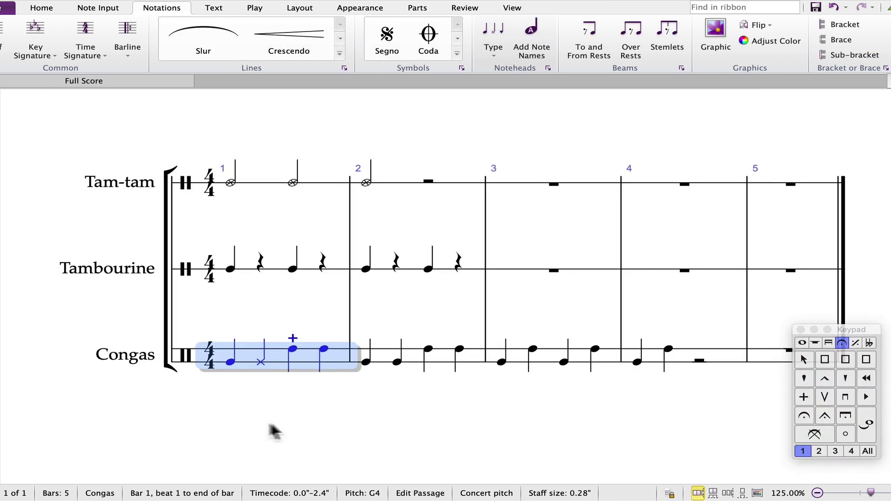
key(Escape)
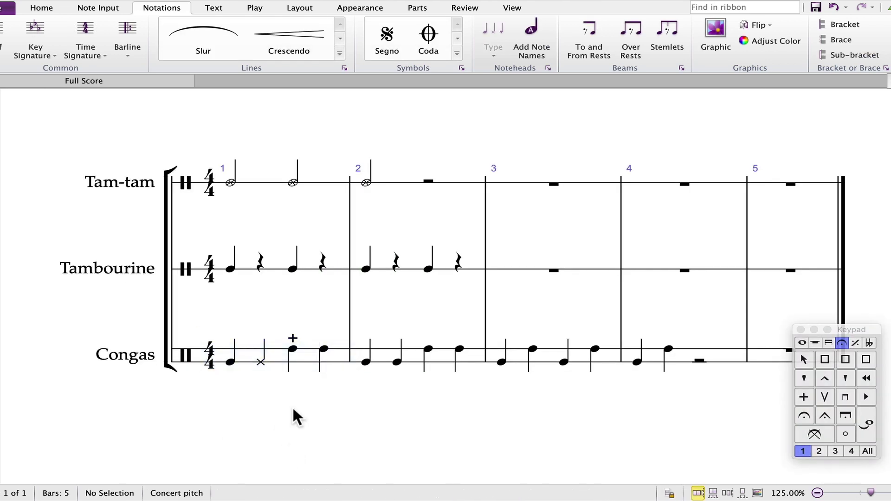